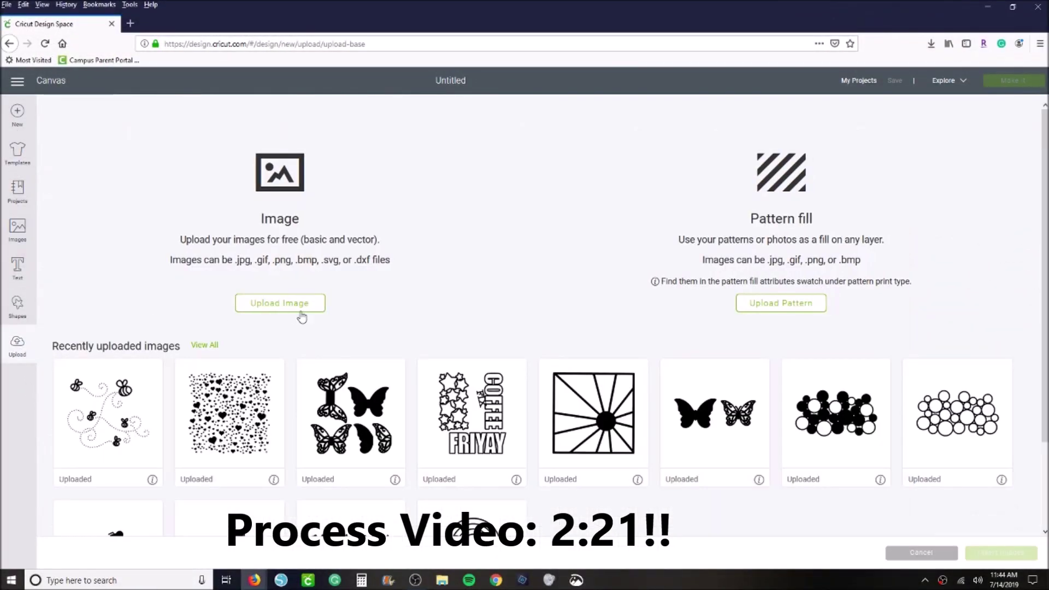
Step: Start a new image upload and pick Camp Fire.png from the Cut Files folder
click(300, 316)
click(525, 316)
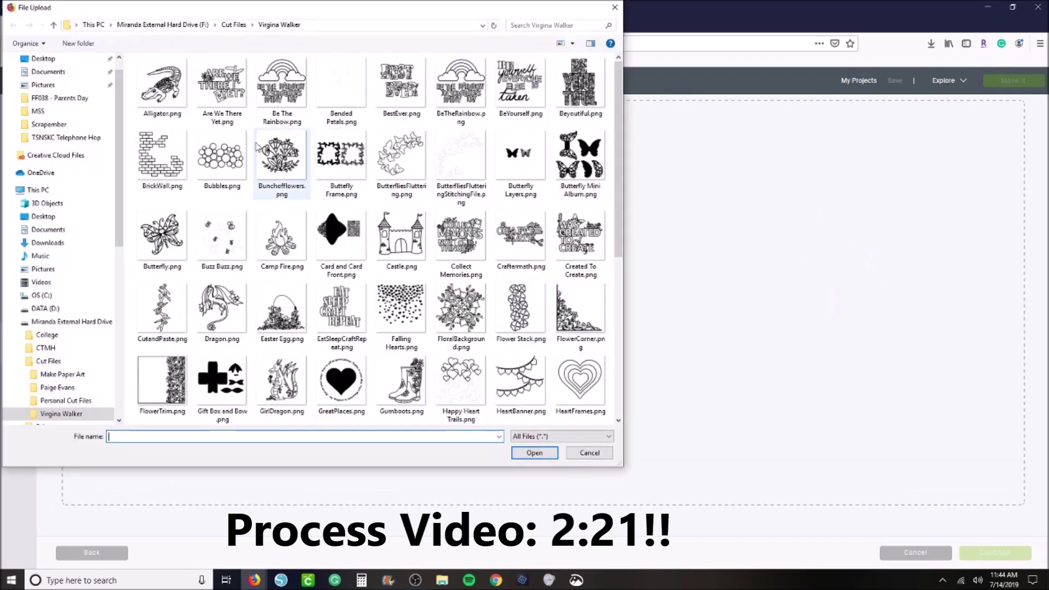
scroll(447, 225, down, 2)
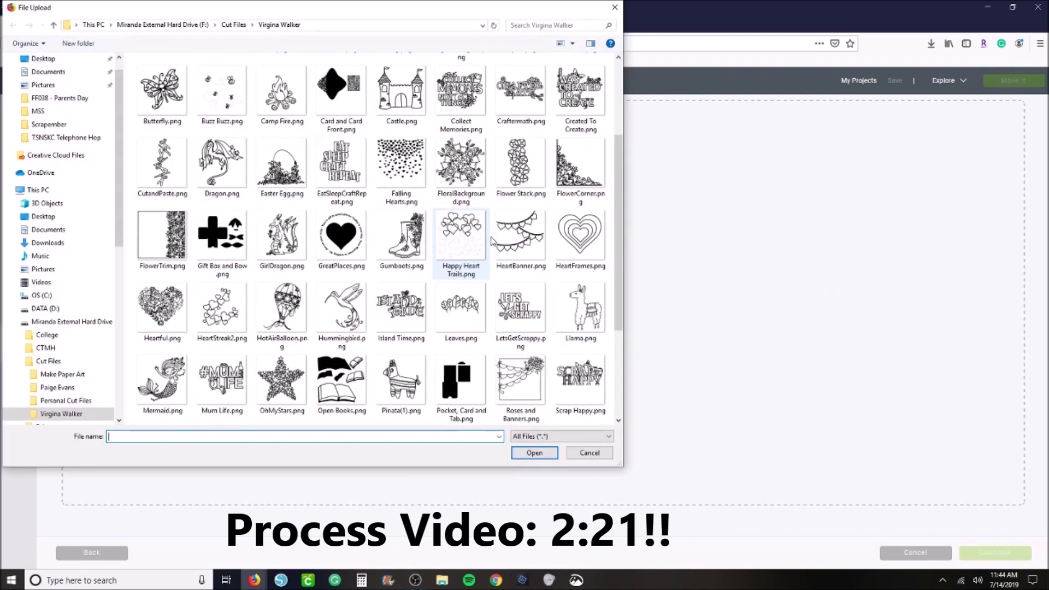
scroll(492, 306, down, 2)
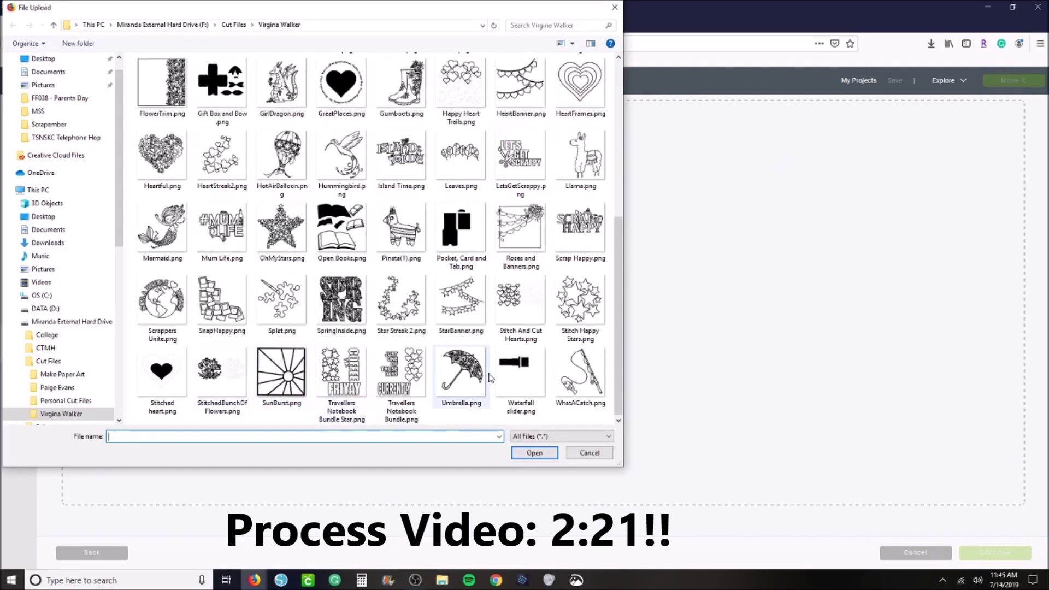
scroll(514, 371, up, 3)
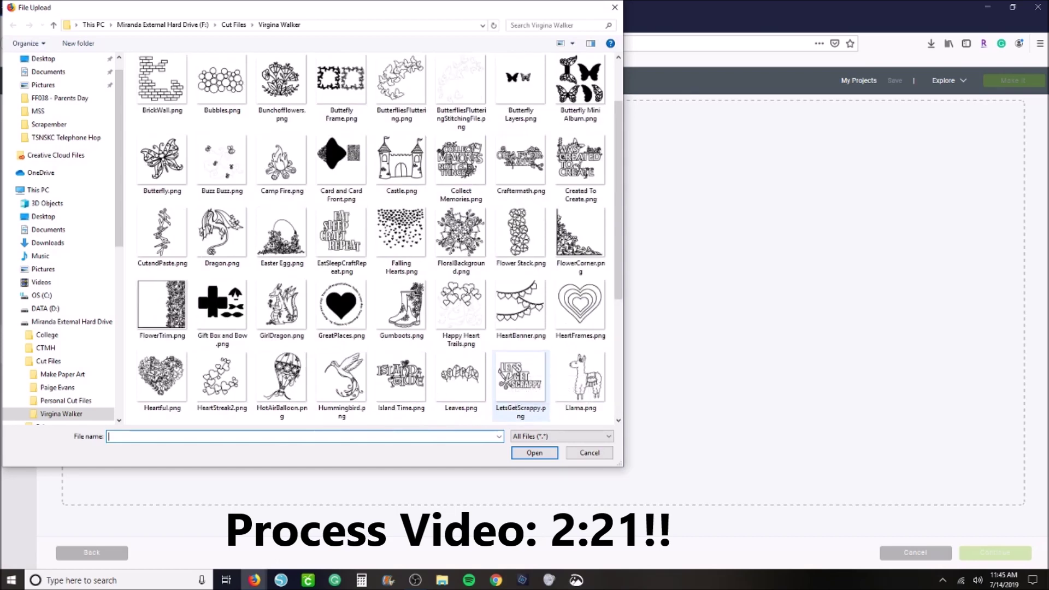
click(281, 161)
Step: Load Camp Fire.png and mark it as a Complex image
click(535, 453)
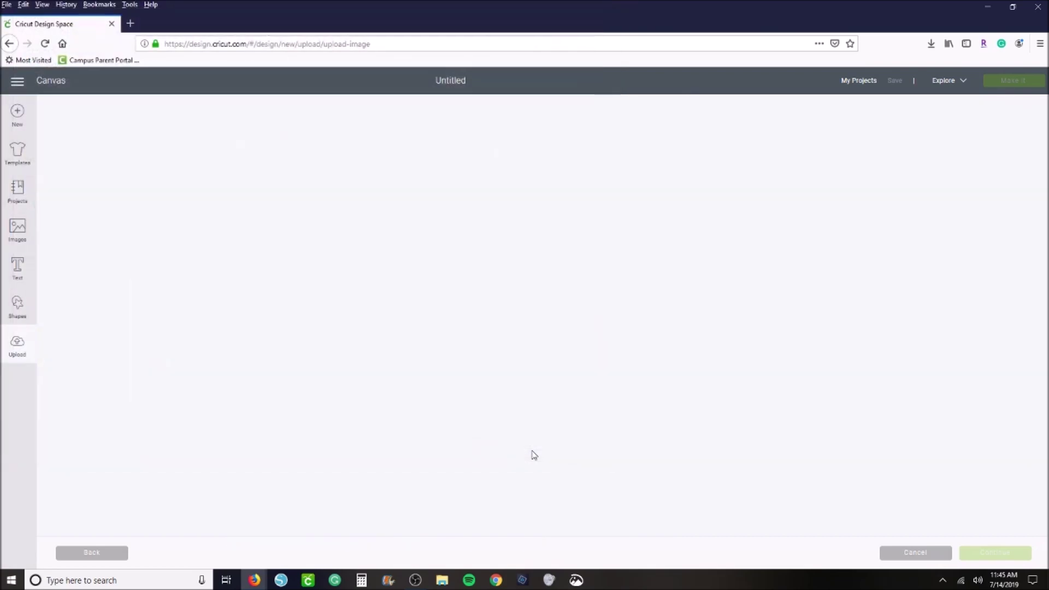
click(521, 326)
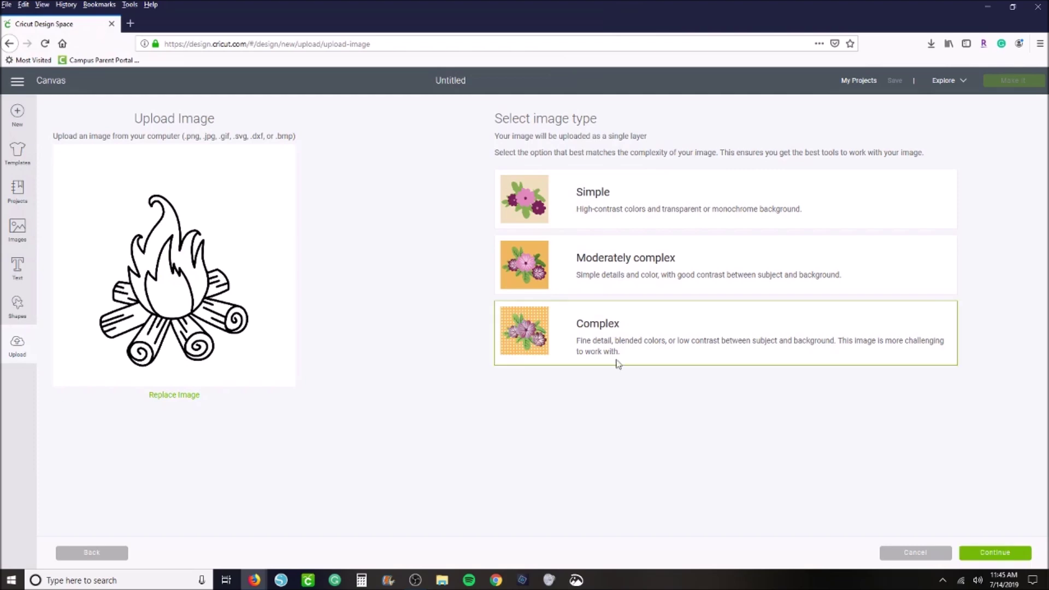
click(989, 554)
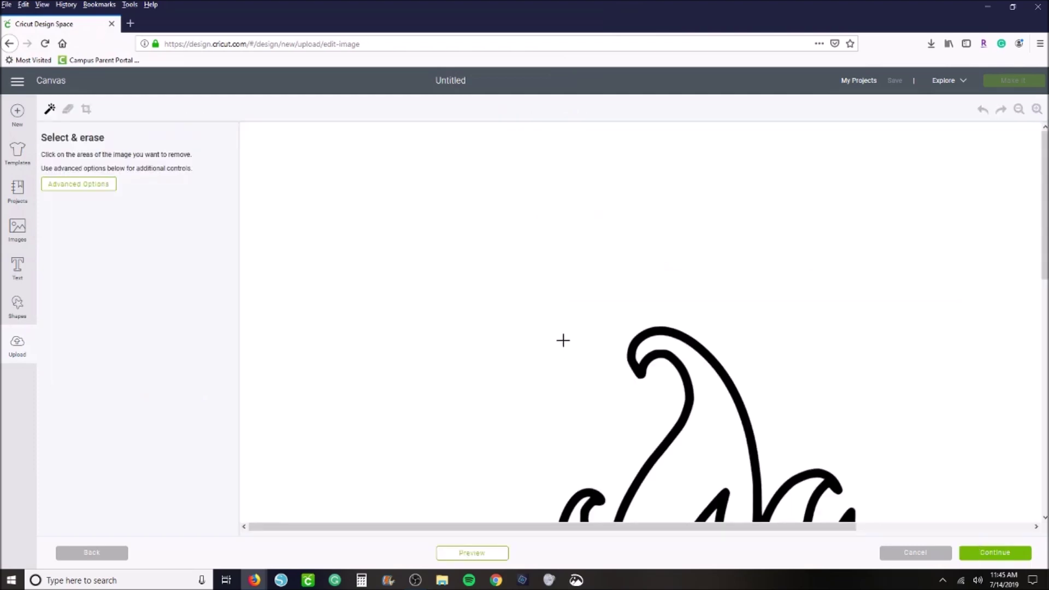
Step: Erase the white background inside and around the campfire's logs
click(1019, 109)
click(1019, 110)
click(1019, 109)
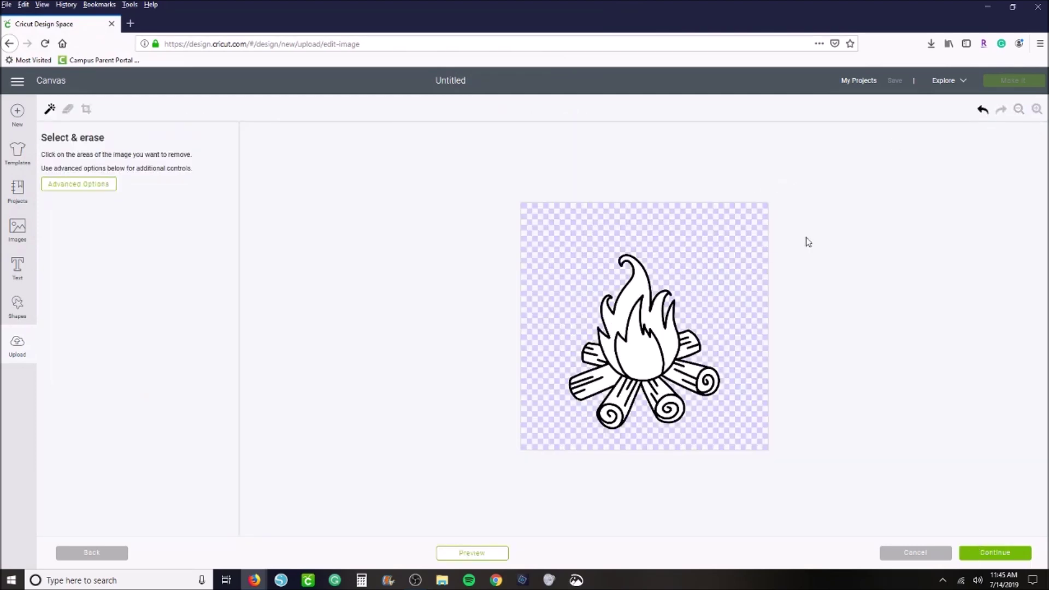
click(1038, 111)
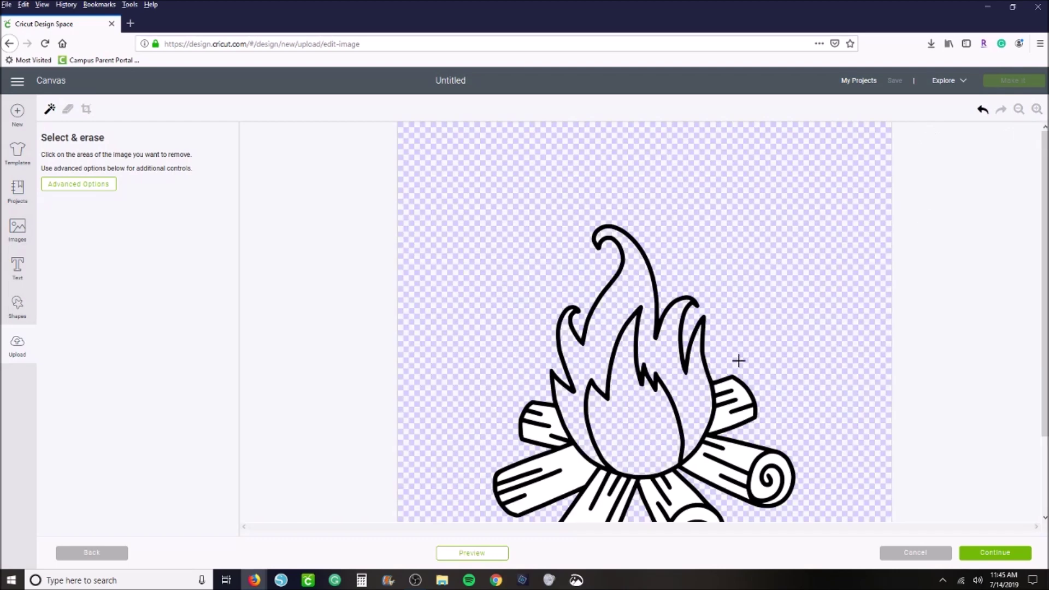
scroll(737, 328, down, 2)
click(754, 369)
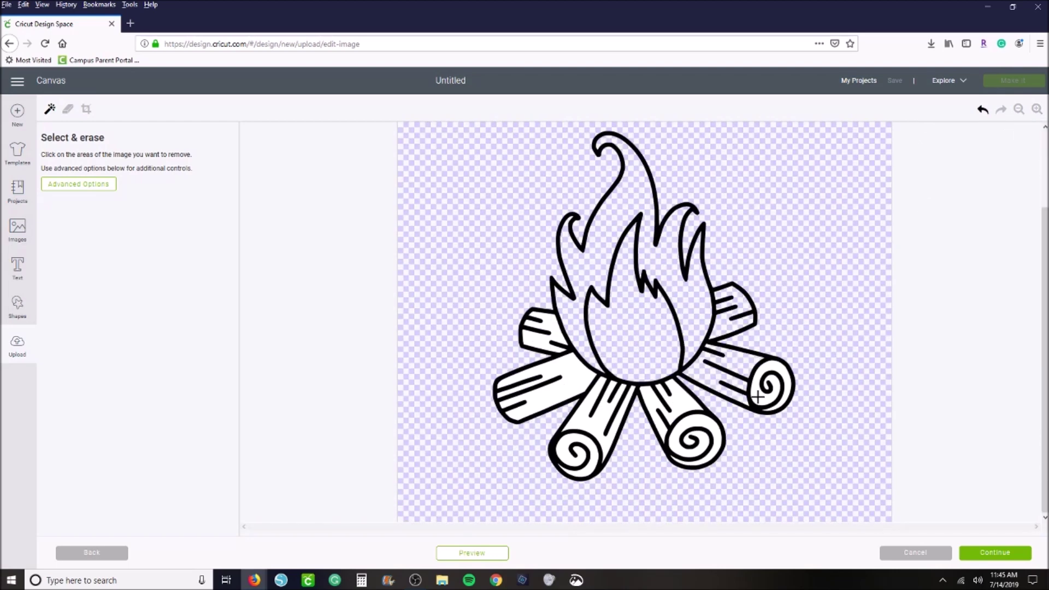
click(690, 422)
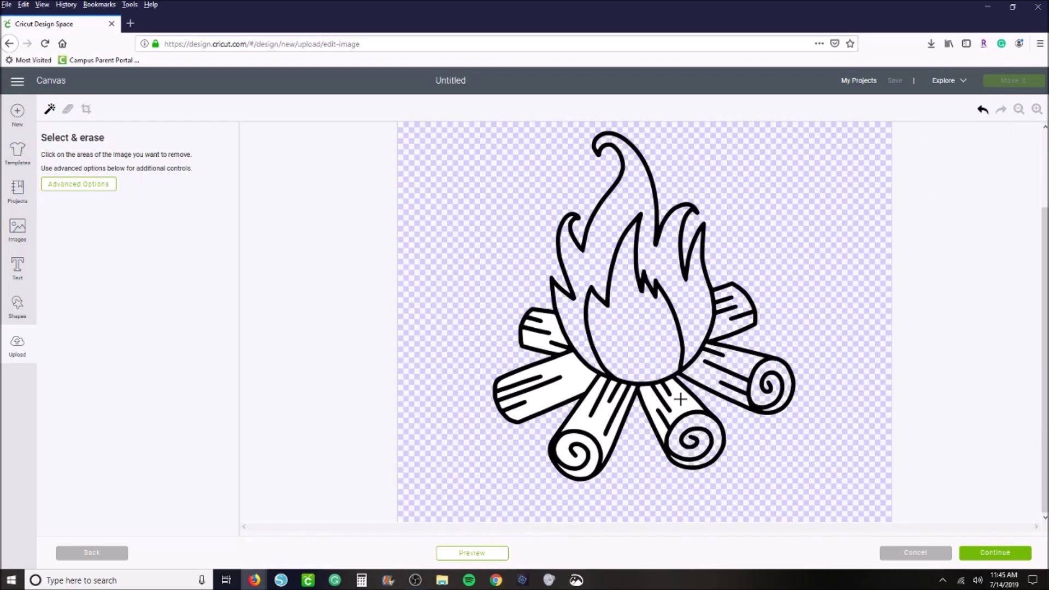
click(664, 406)
click(595, 415)
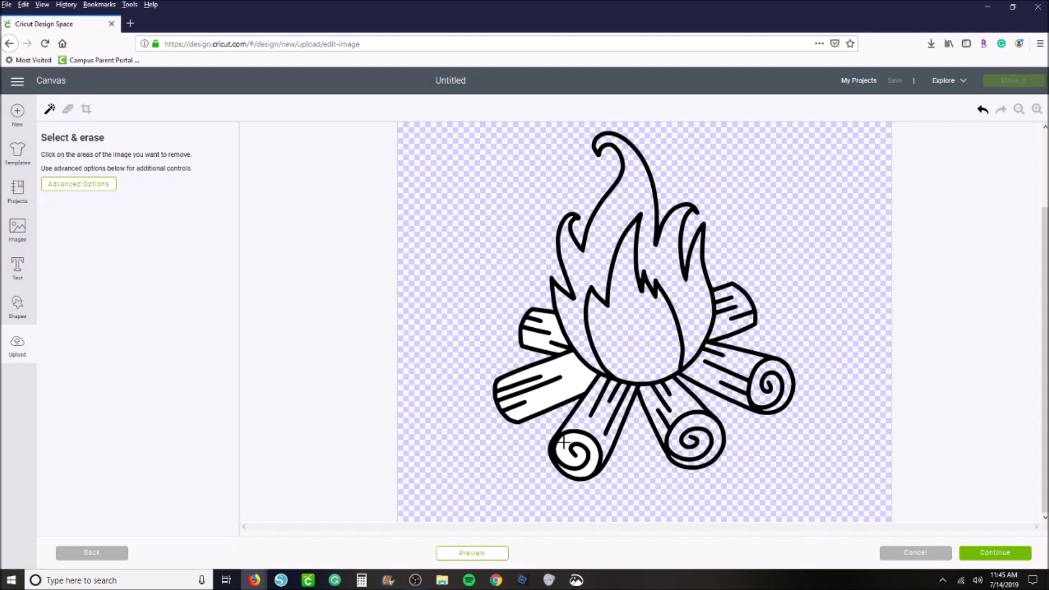
click(556, 389)
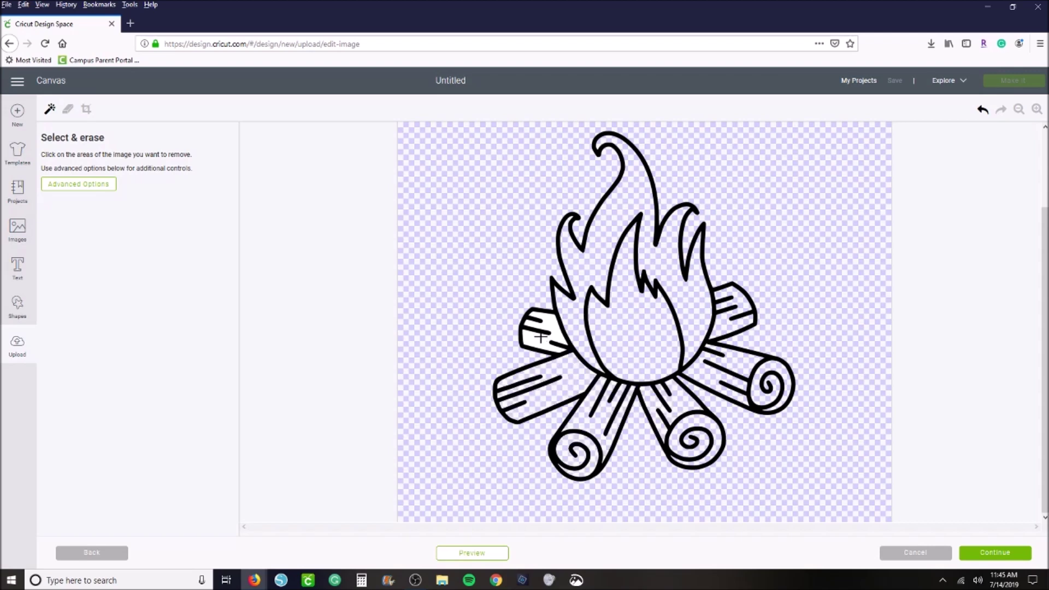
Step: Save the campfire as a cut image named Camp Fire and insert it onto the canvas
click(1010, 553)
click(616, 306)
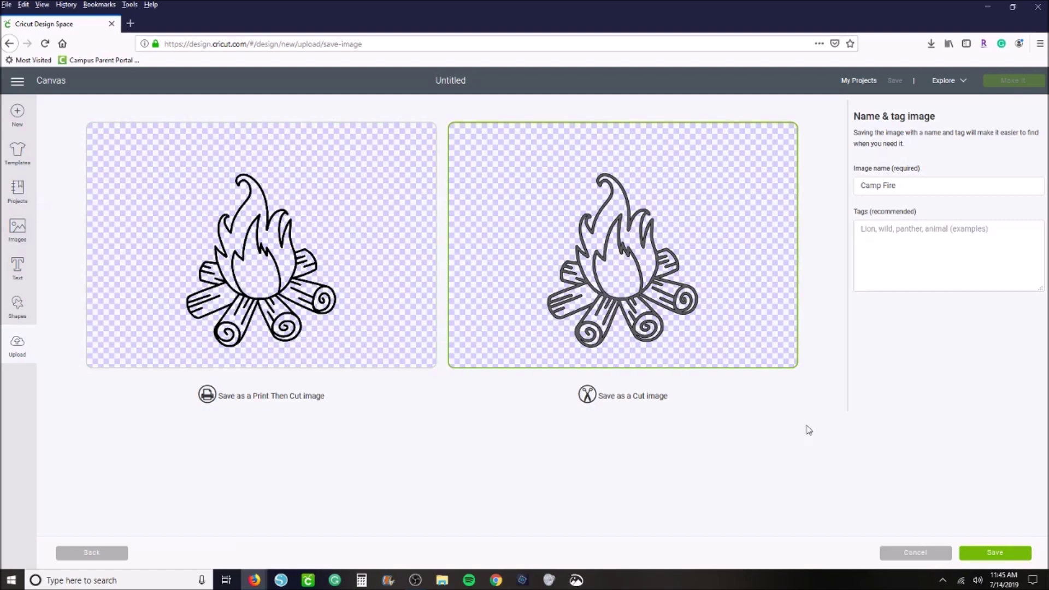
click(993, 554)
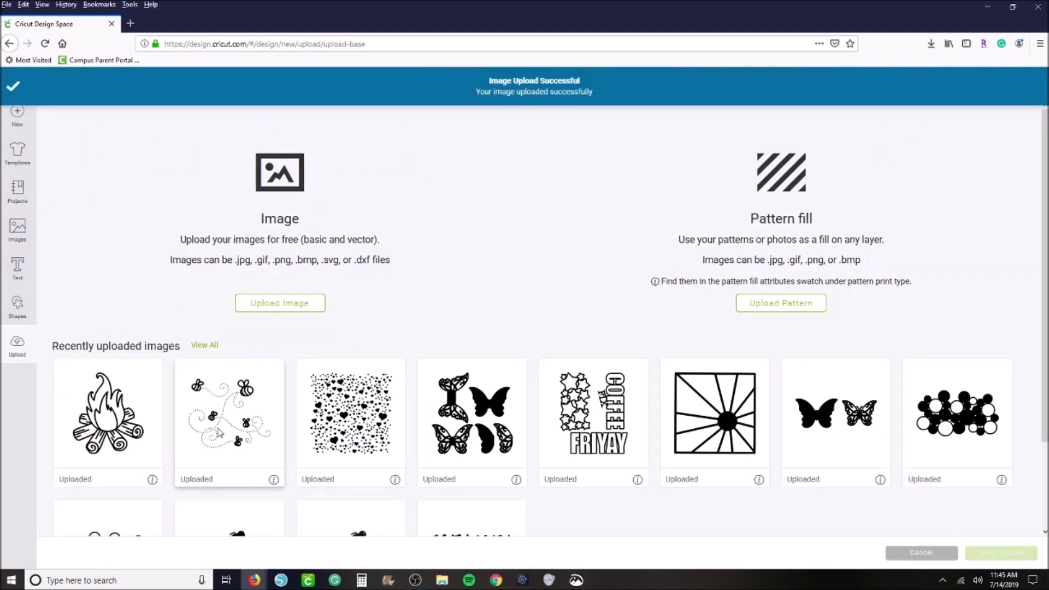
click(130, 406)
click(1001, 552)
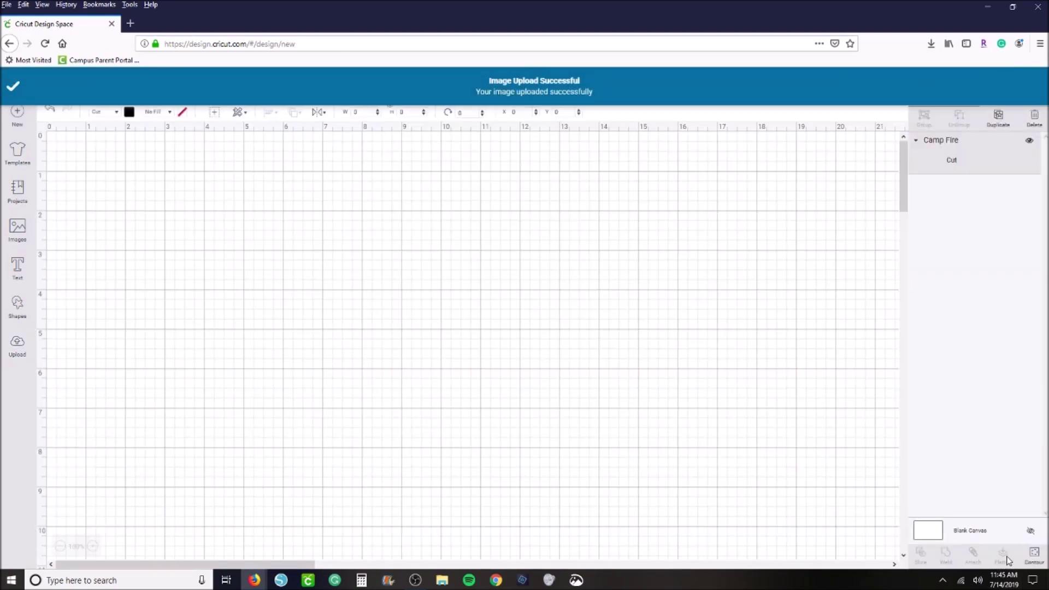
click(60, 546)
Step: Apply the 12" x 12" Photo Memories Scrapbook layouts template and shift the campfire right
click(18, 158)
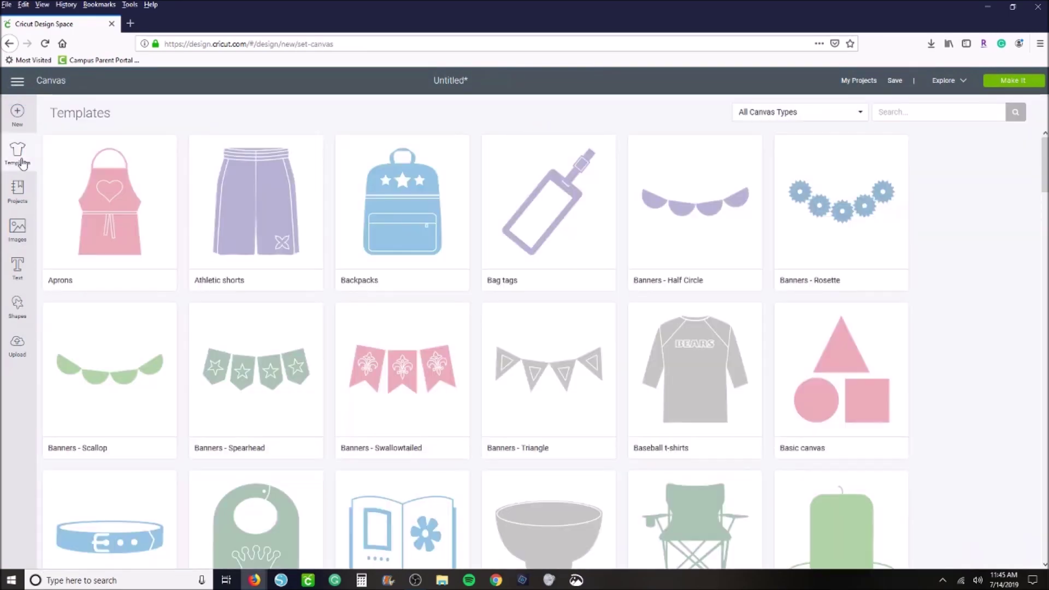
click(855, 120)
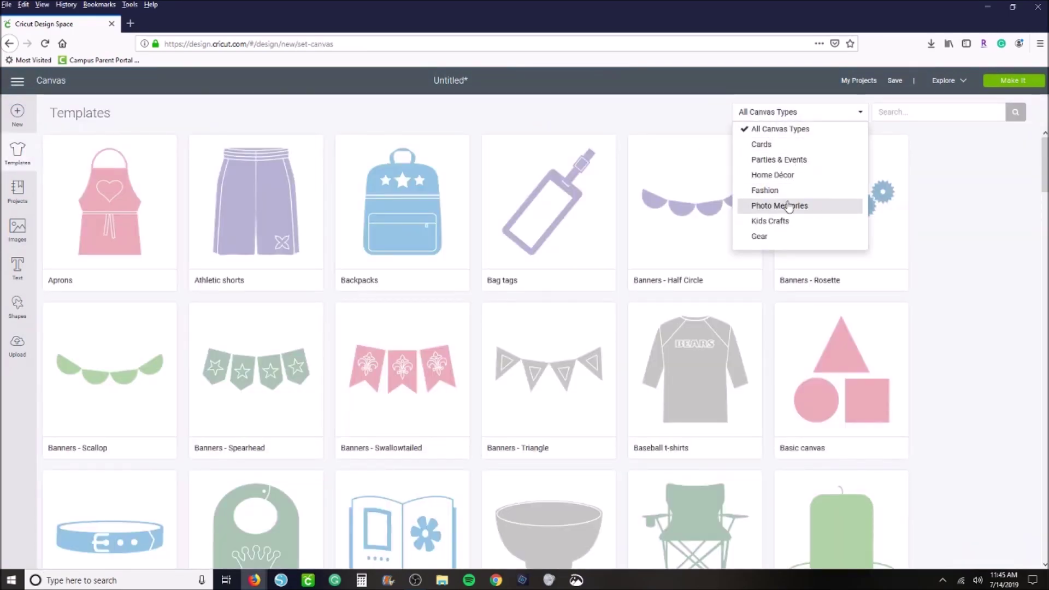
click(847, 204)
click(220, 206)
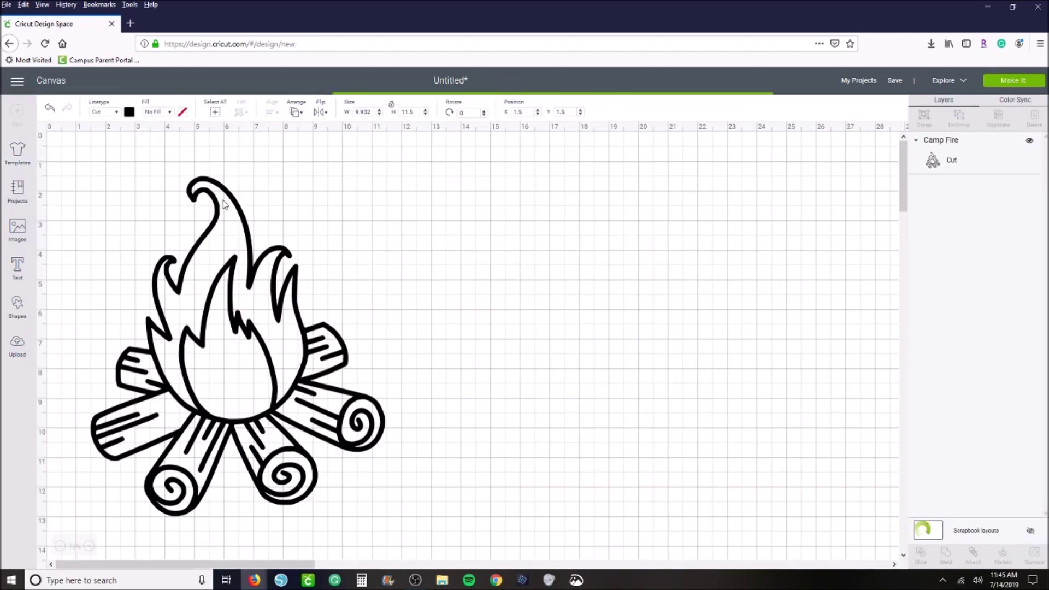
click(63, 548)
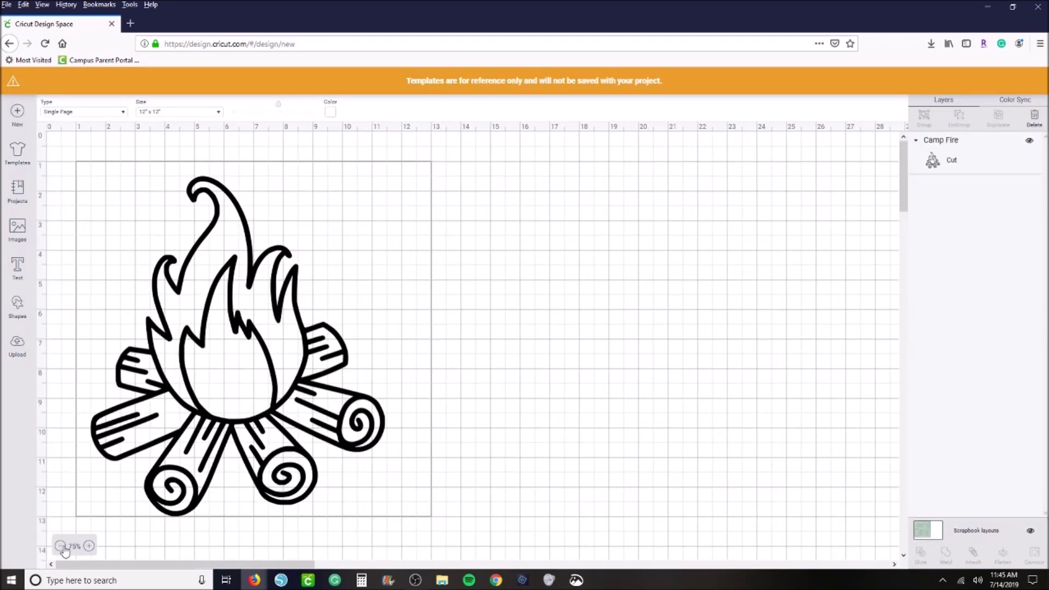
click(63, 547)
click(85, 546)
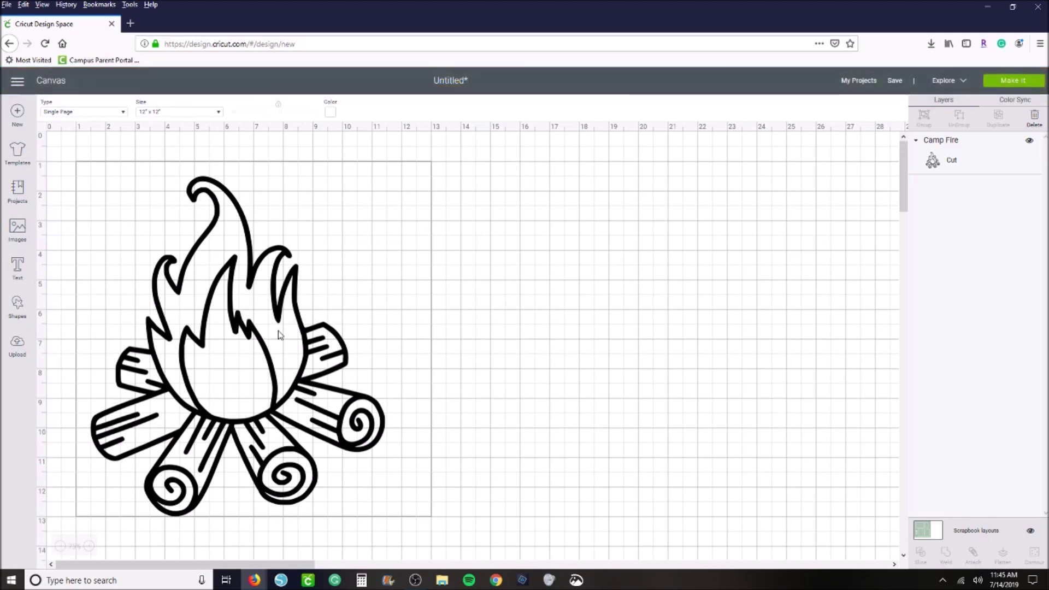
drag(276, 335, 369, 335)
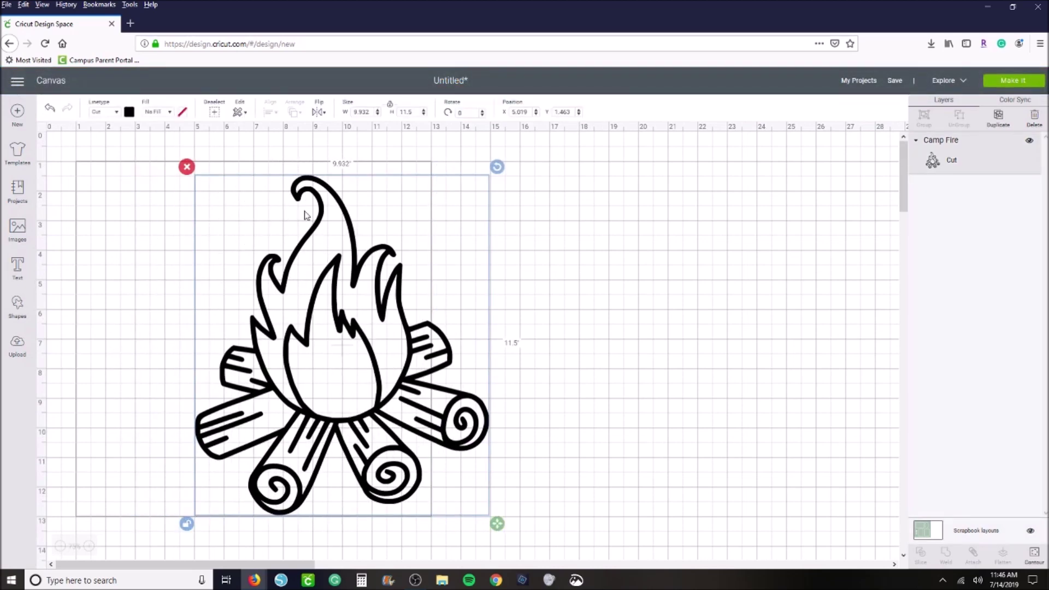
Step: Resize the campfire to 7 by 8.25 inches, lower it onto the layout and tilt it slightly
drag(495, 529, 404, 426)
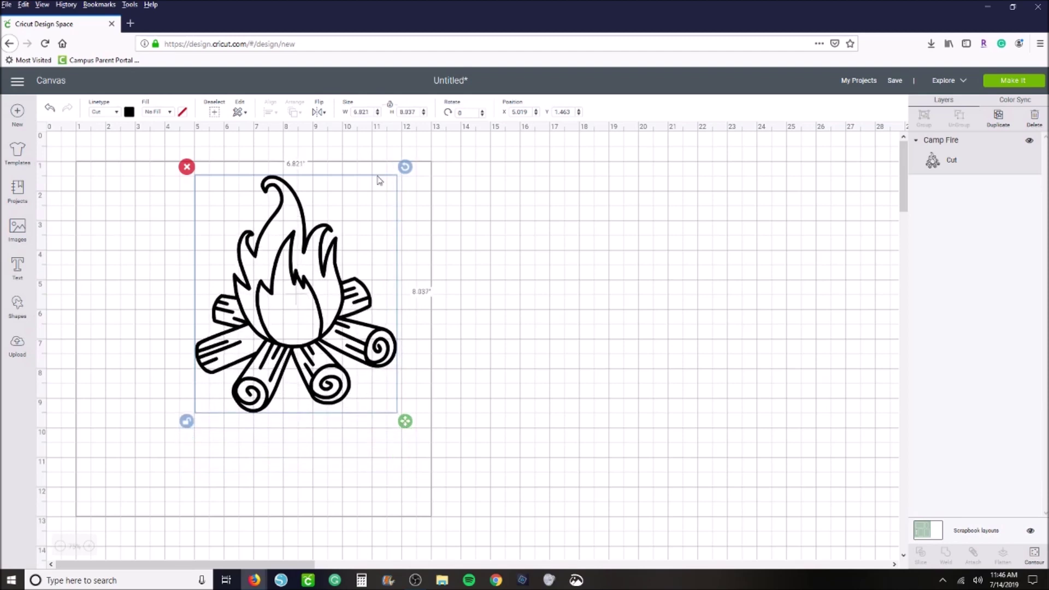
text(7.0)
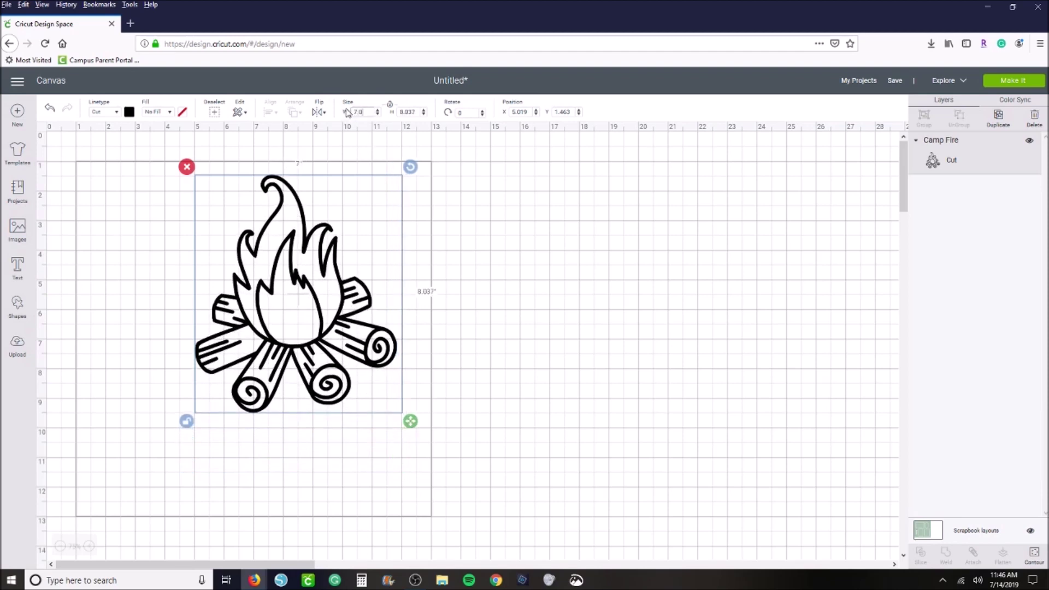
text(8.)
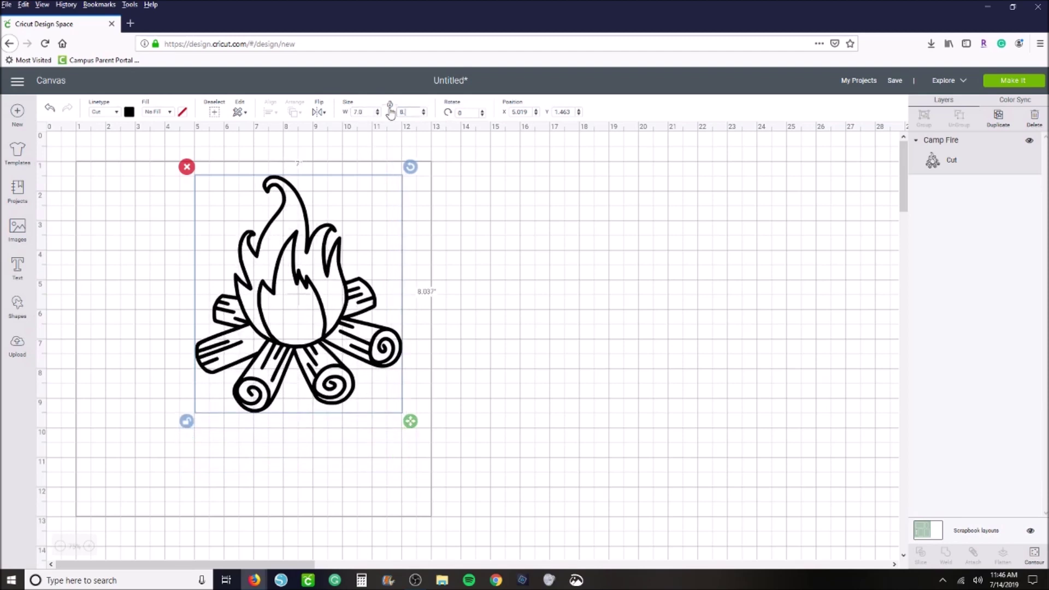
text(25)
key(Return)
drag(308, 340, 316, 413)
drag(416, 252, 425, 261)
key(ctrl+z)
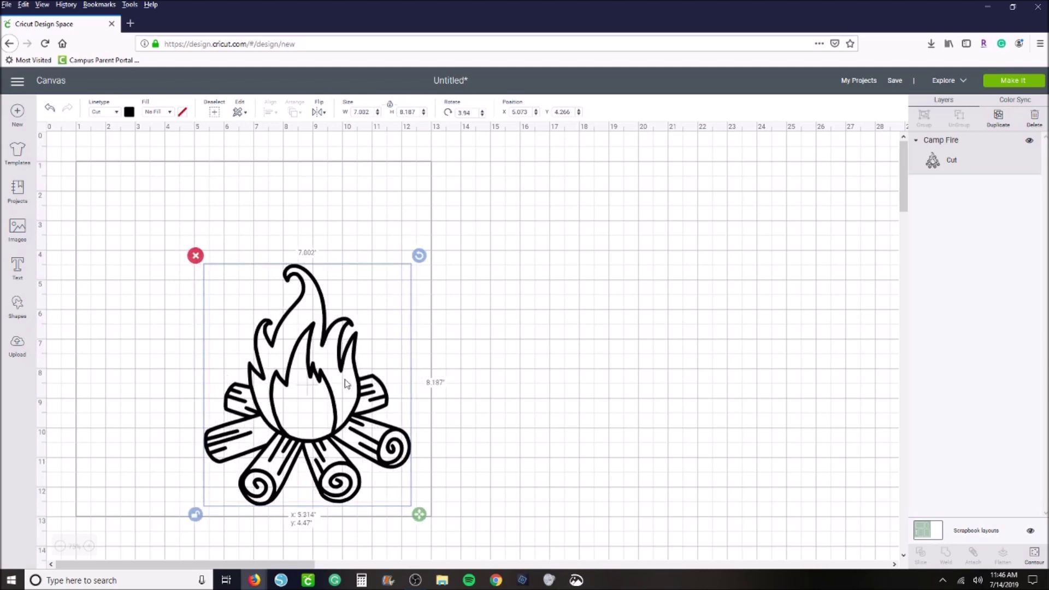
Step: Add a square and size it to 3 inches wide by 4 inches tall
click(534, 339)
click(17, 306)
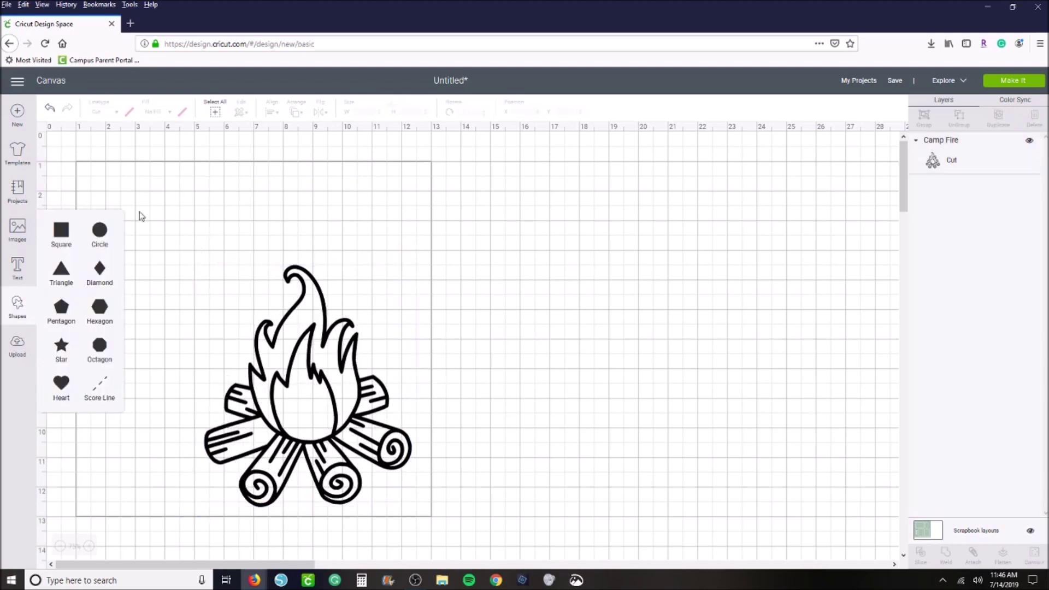
click(57, 236)
drag(136, 193, 625, 205)
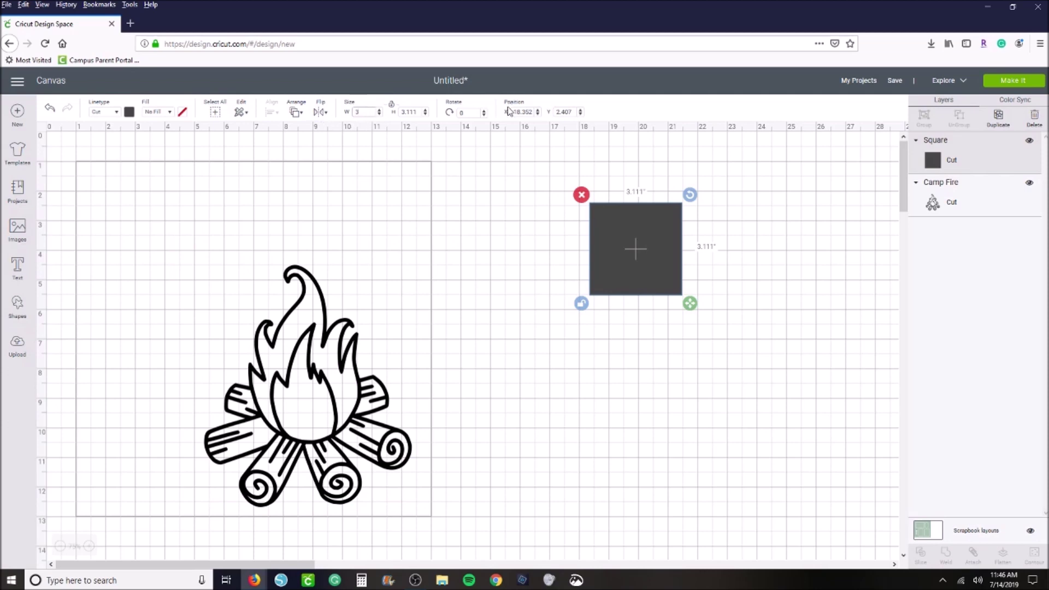
text(3)
key(Tab)
key(Return)
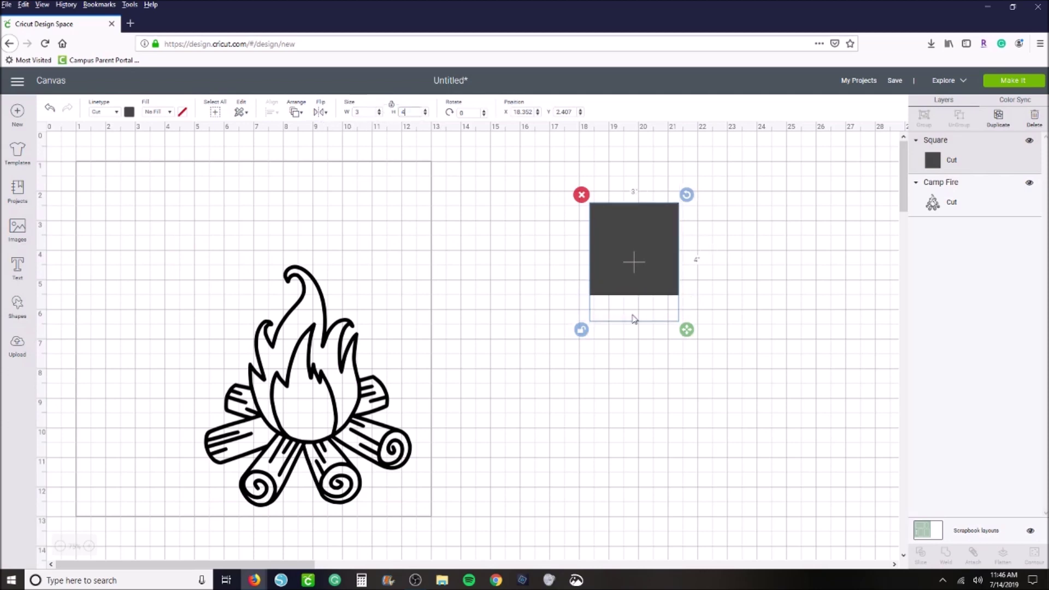
Step: Duplicate the 3x4 rectangle and arrange both beside the campfire on the layout
right_click(603, 273)
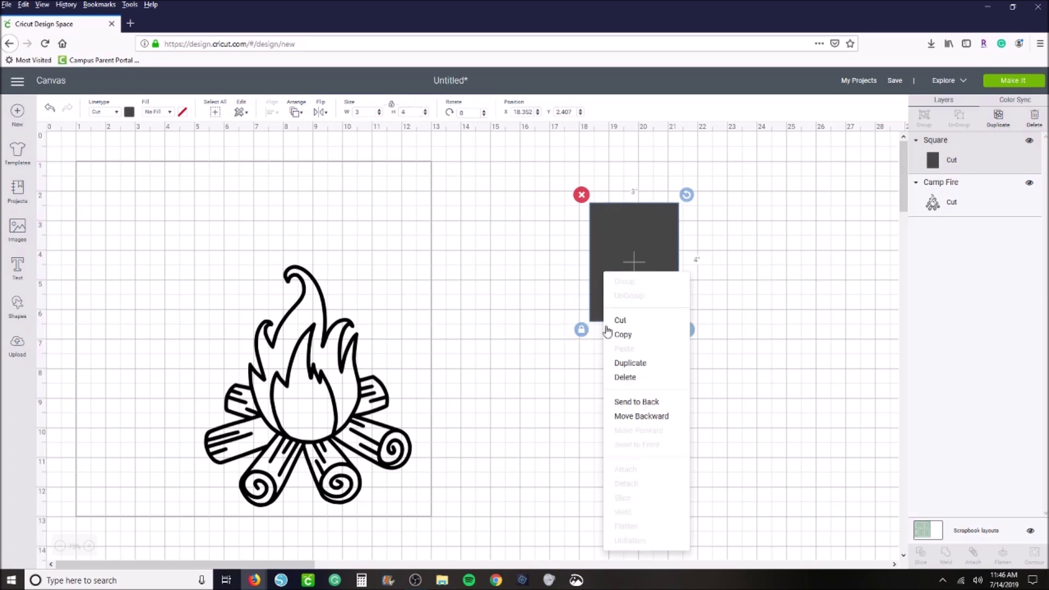
click(606, 332)
right_click(575, 374)
click(596, 364)
drag(614, 299, 166, 349)
drag(623, 276, 228, 313)
drag(339, 401, 348, 394)
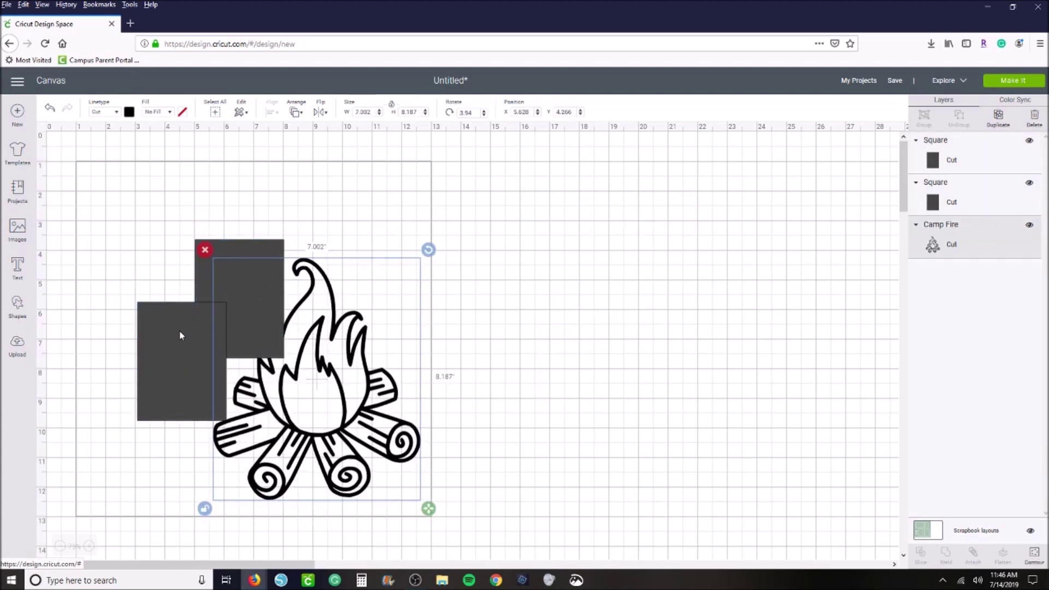
drag(247, 306, 249, 291)
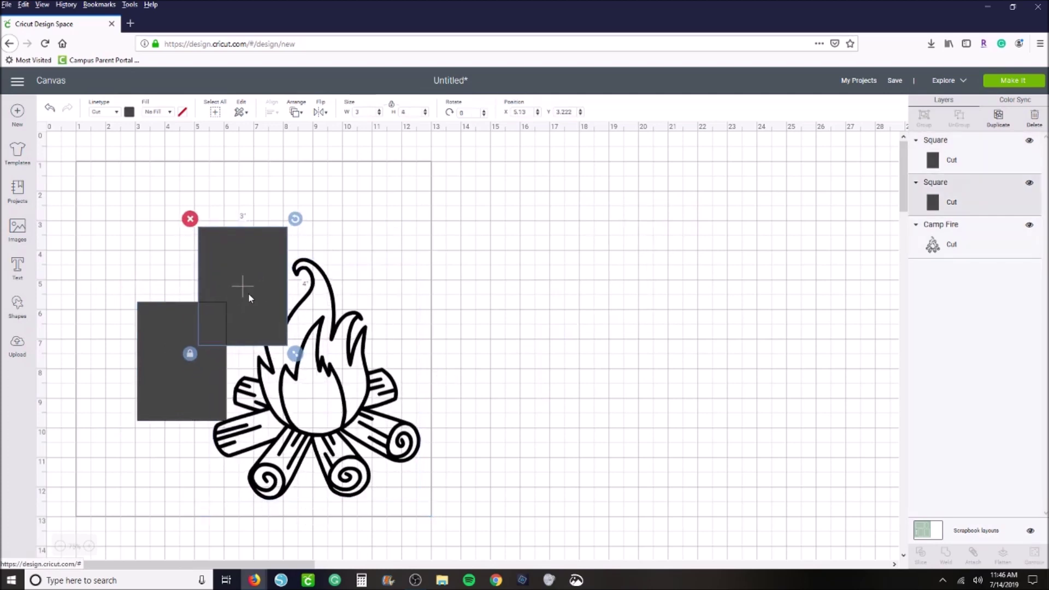
click(306, 412)
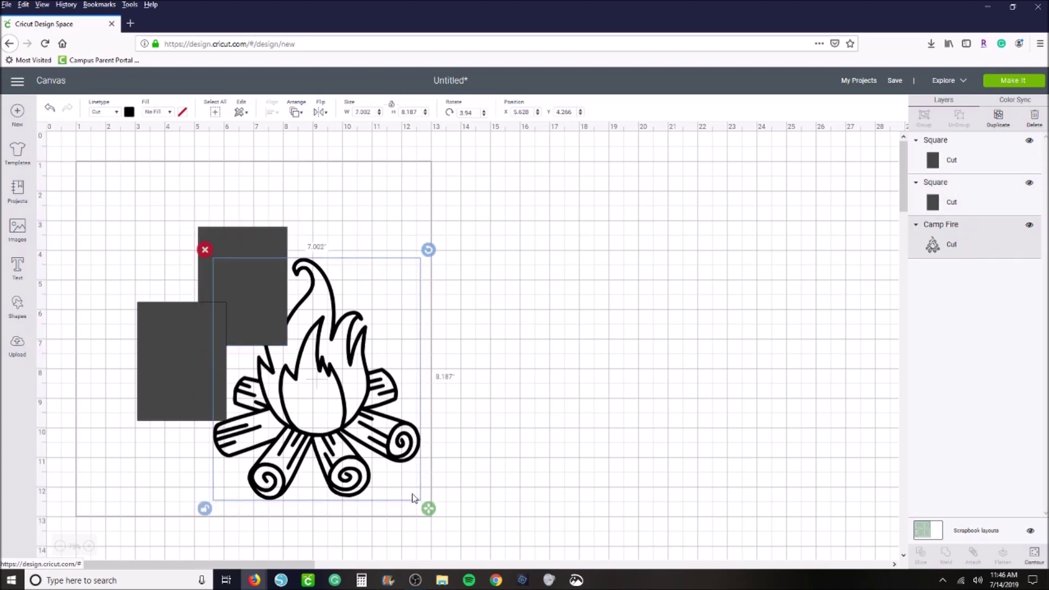
Step: Bring the campfire forward and resize it to 7.5 by 8.75 inches
right_click(358, 365)
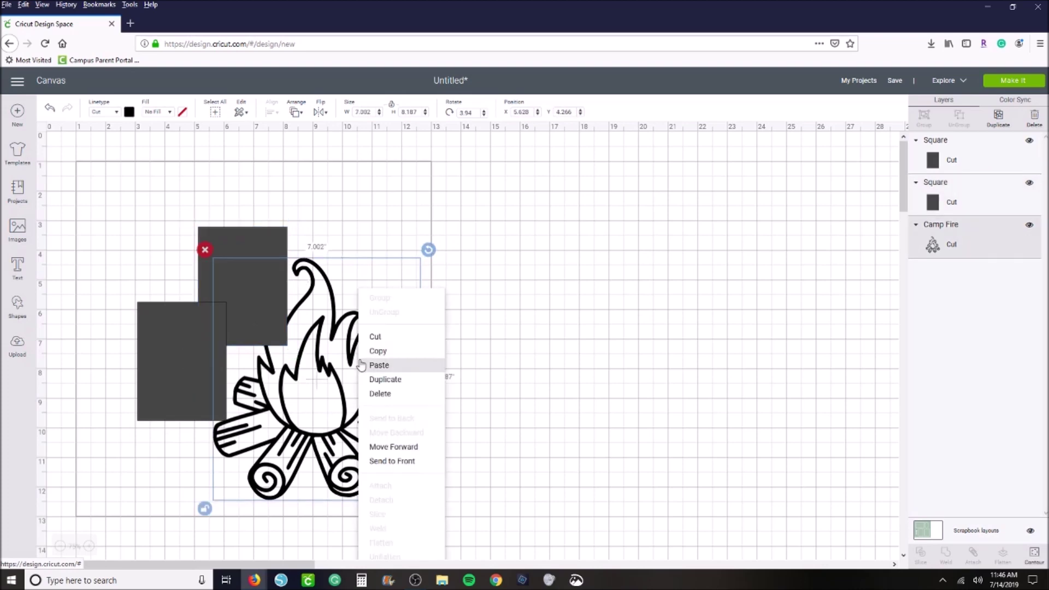
click(385, 444)
drag(379, 411, 353, 415)
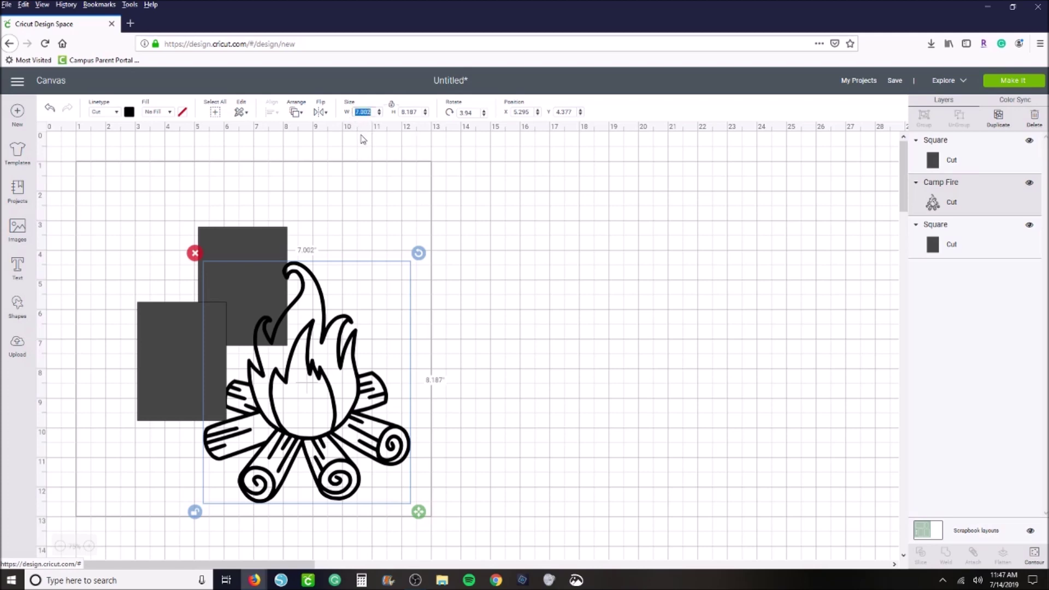
text(.50)
key(Return)
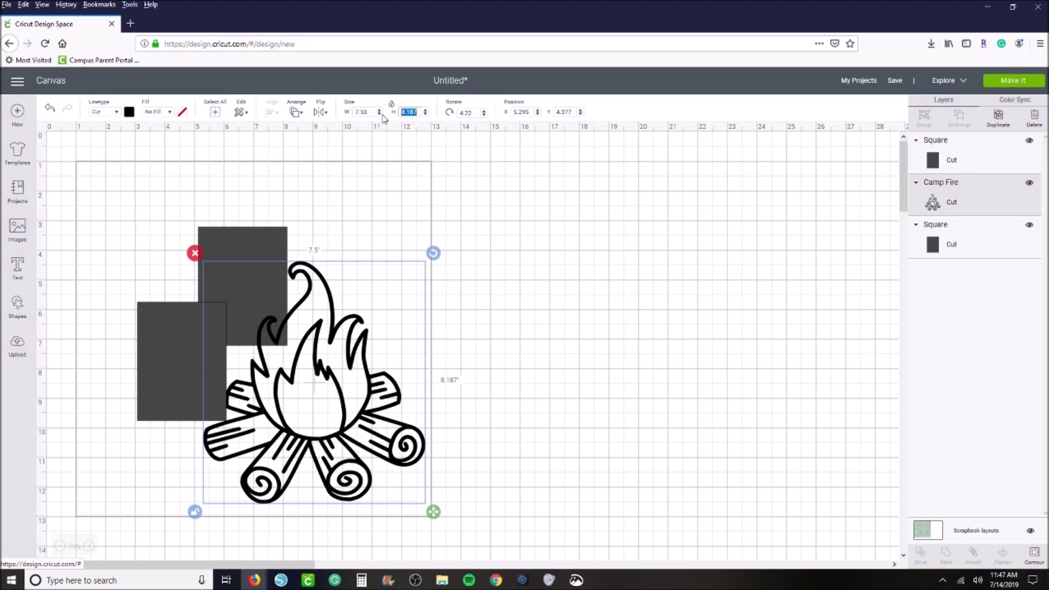
text(8.75)
key(Return)
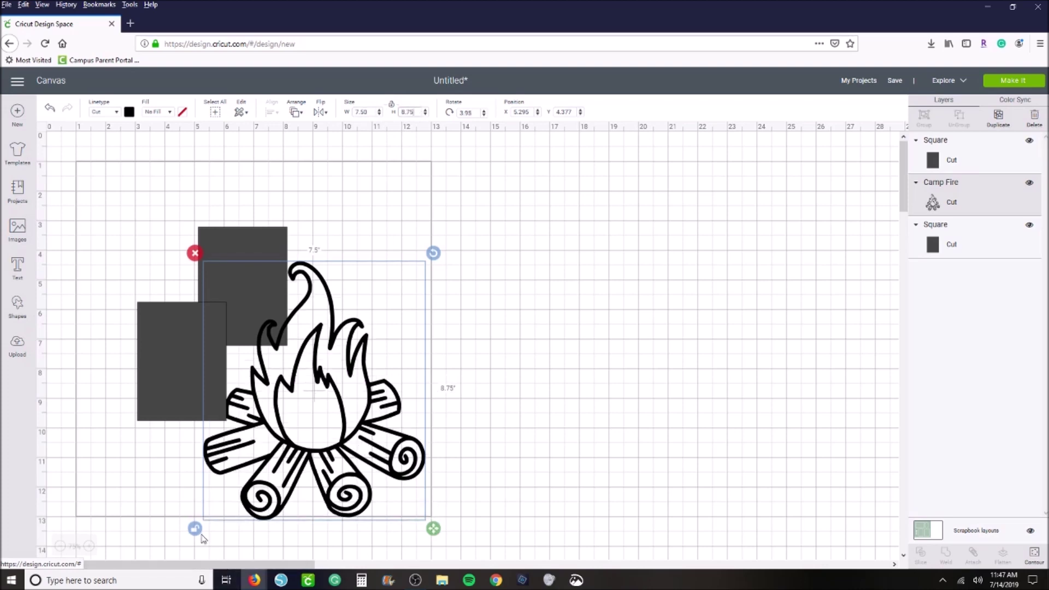
Step: Put the campfire on top and fine-tune the positions of it and both rectangles
drag(314, 465, 300, 435)
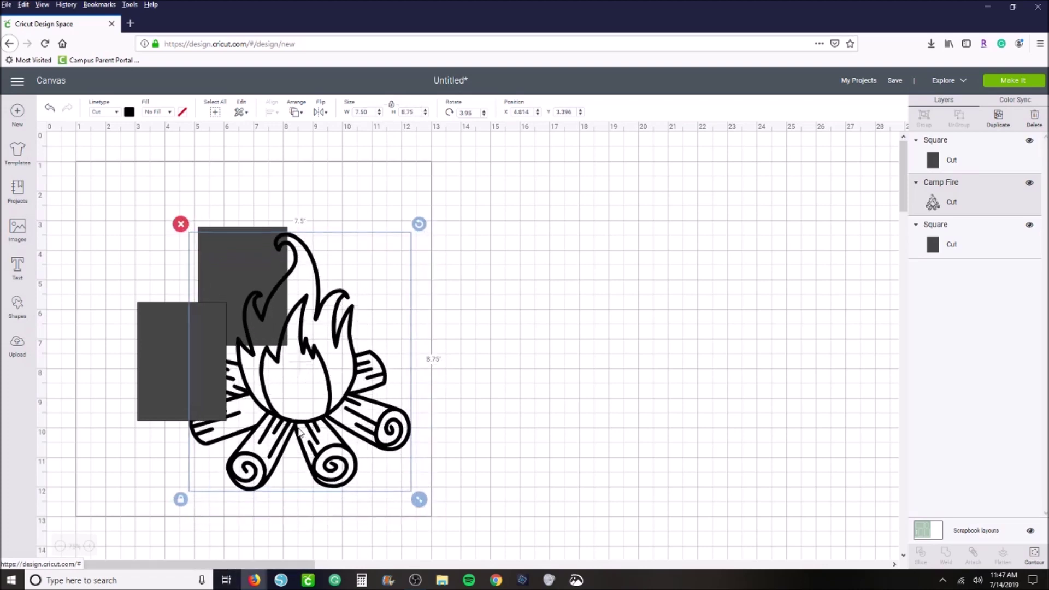
right_click(300, 433)
click(328, 301)
mouse_move(294, 401)
mouse_down()
mouse_move(284, 399)
mouse_move(306, 414)
mouse_up()
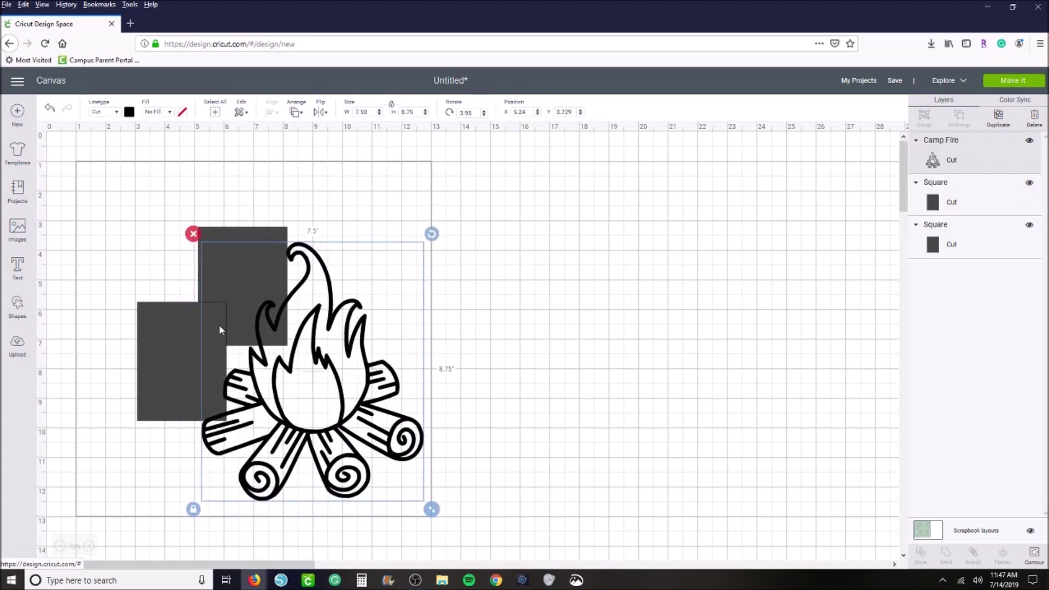
mouse_move(220, 330)
mouse_down()
mouse_move(232, 340)
mouse_move(208, 340)
mouse_up()
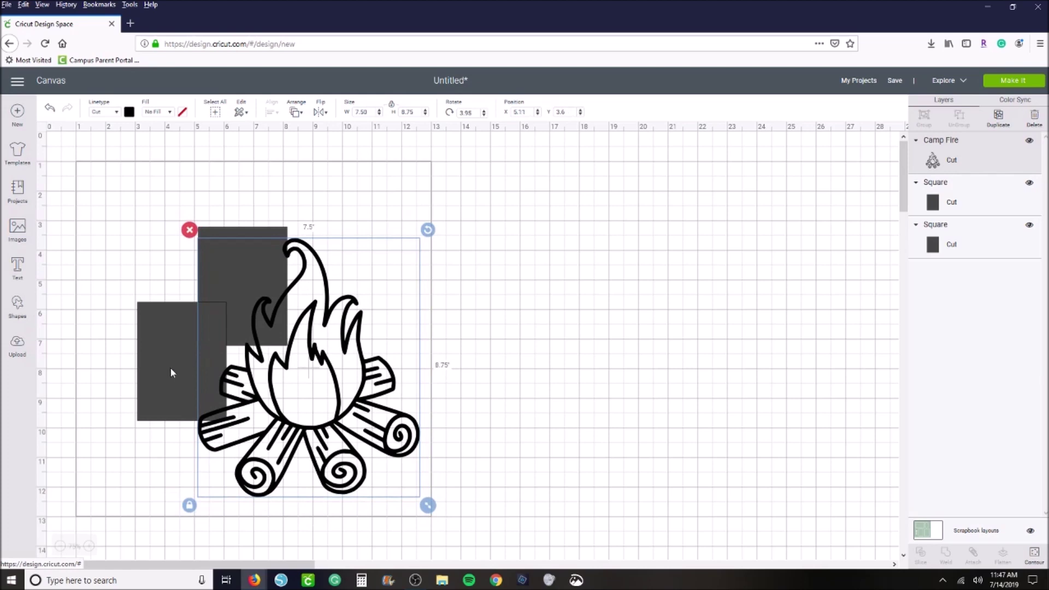
drag(171, 372, 166, 395)
drag(224, 278, 214, 279)
mouse_move(218, 234)
mouse_down()
mouse_move(226, 232)
mouse_move(213, 238)
mouse_up()
click(134, 249)
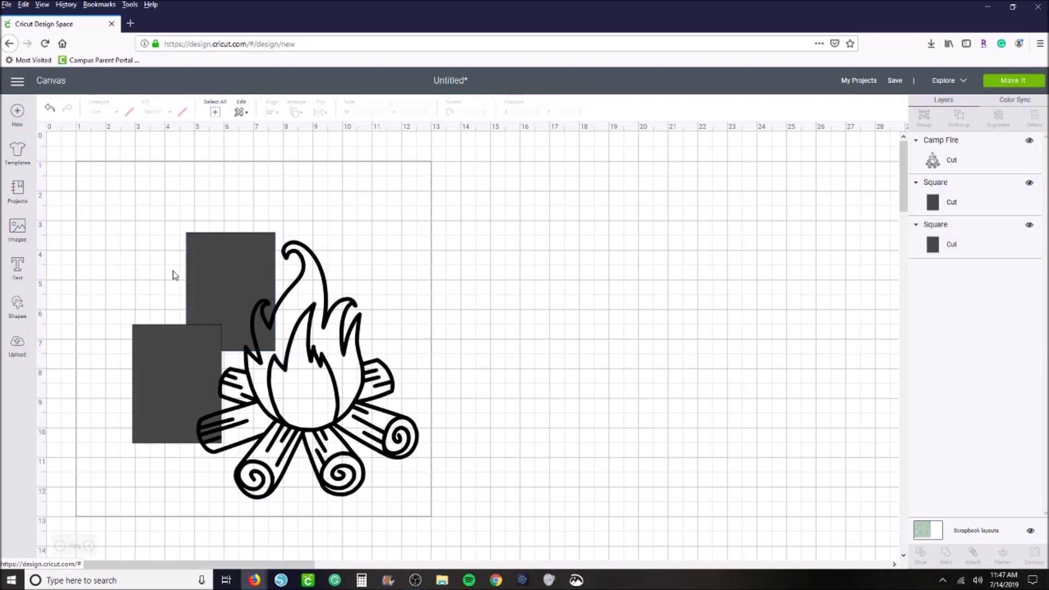
Step: Move the campfire off the layout to the right and select the upper rectangle
click(195, 288)
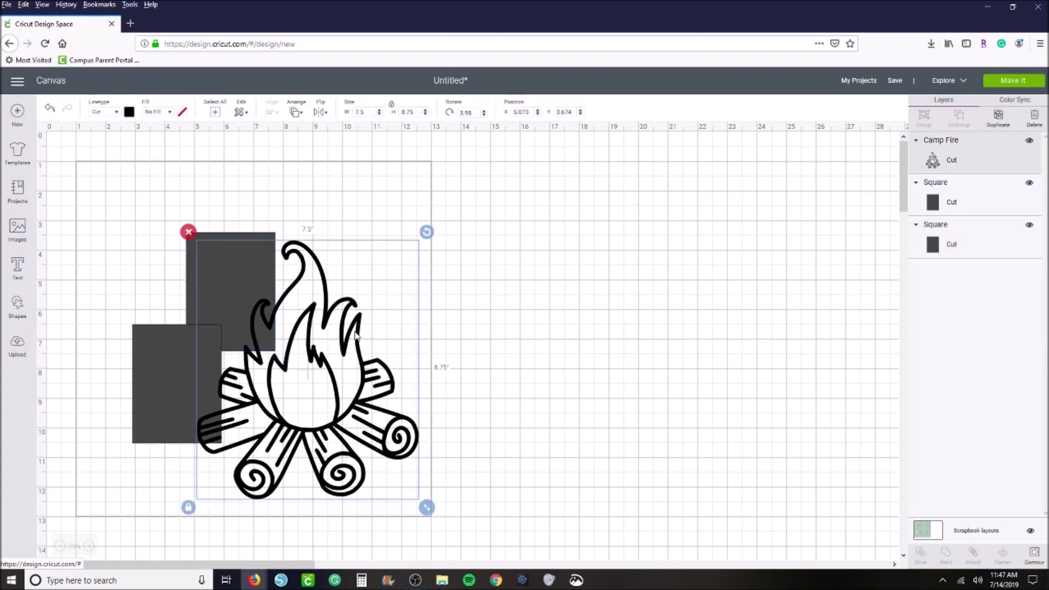
drag(212, 260, 502, 206)
click(227, 267)
Step: Delete both rectangles, leaving only the campfire
click(177, 223)
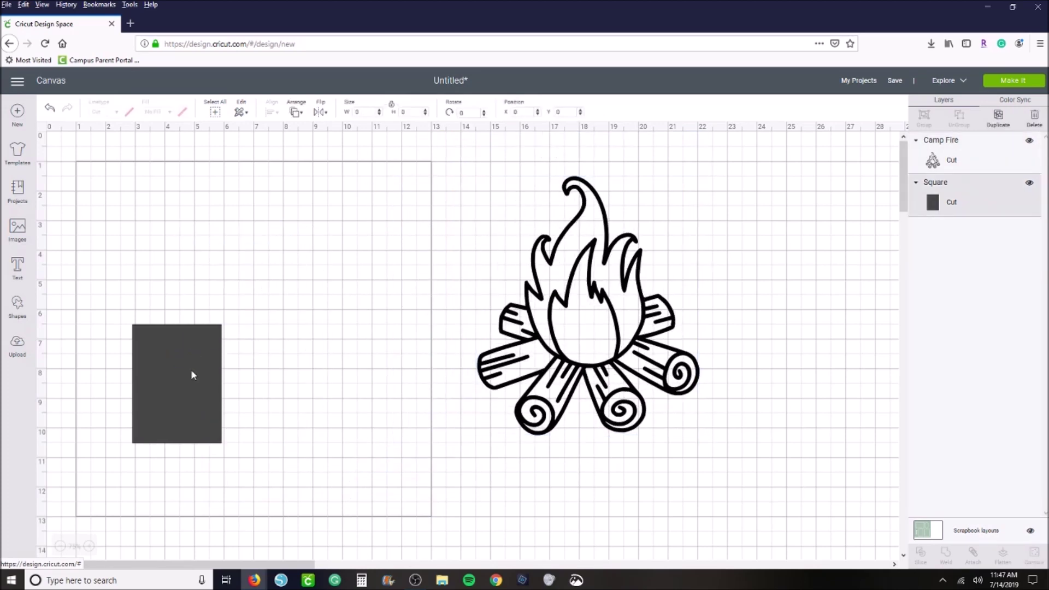
click(191, 370)
click(123, 315)
Step: Send Camp Fire to a 12" x 12" mat and continue to machine connection
click(960, 153)
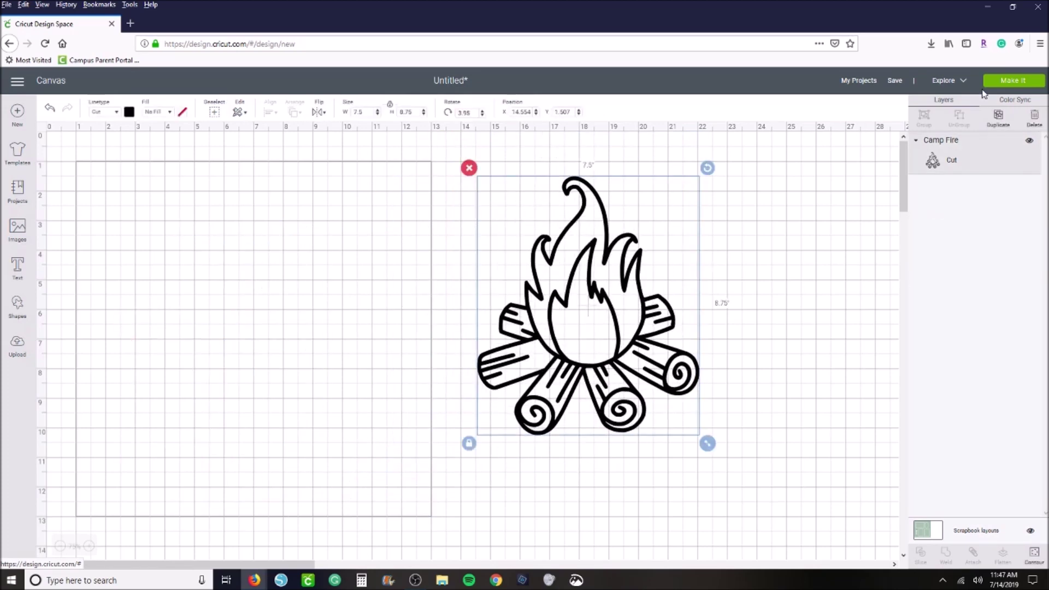
click(1003, 81)
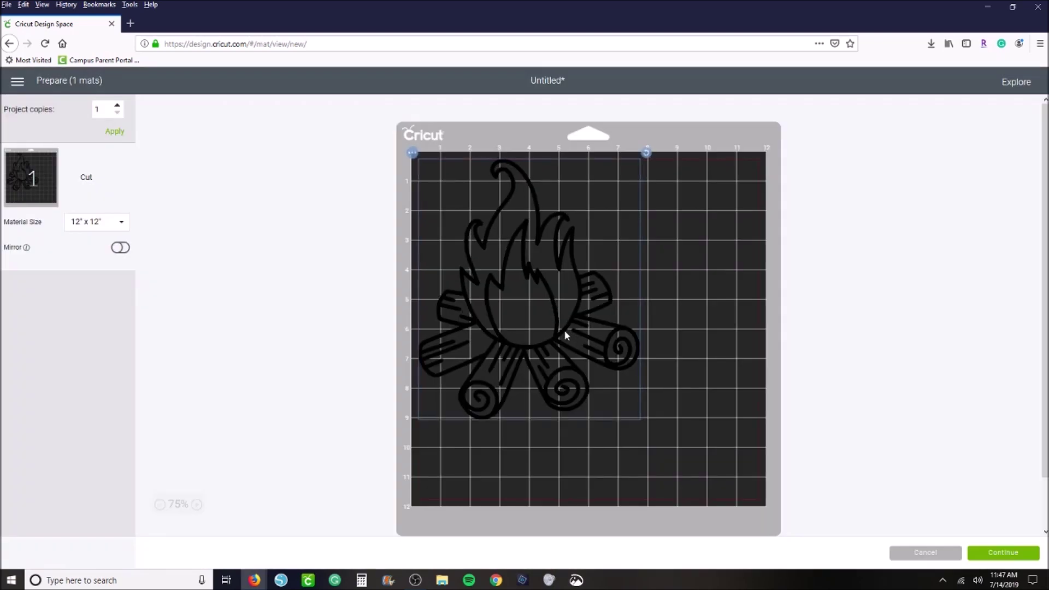
click(1003, 553)
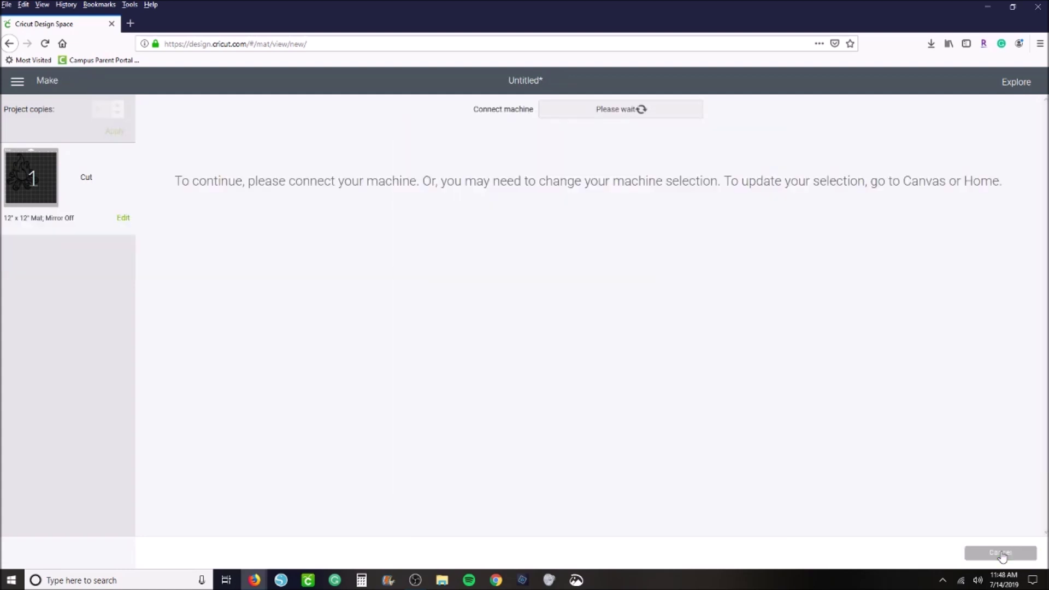